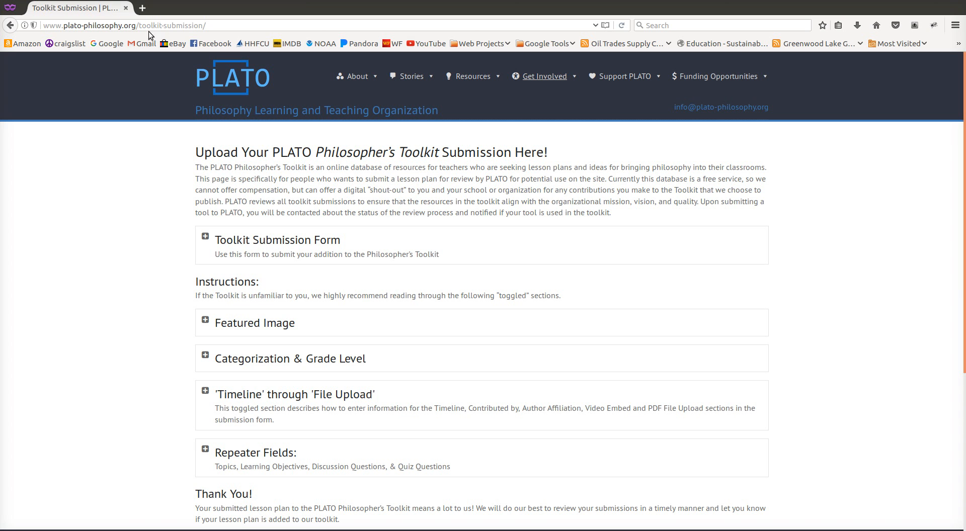
# Expand the Toolkit Submission Form and look through its fields from Tool Name down to File Upload
pyautogui.click(43, 26)
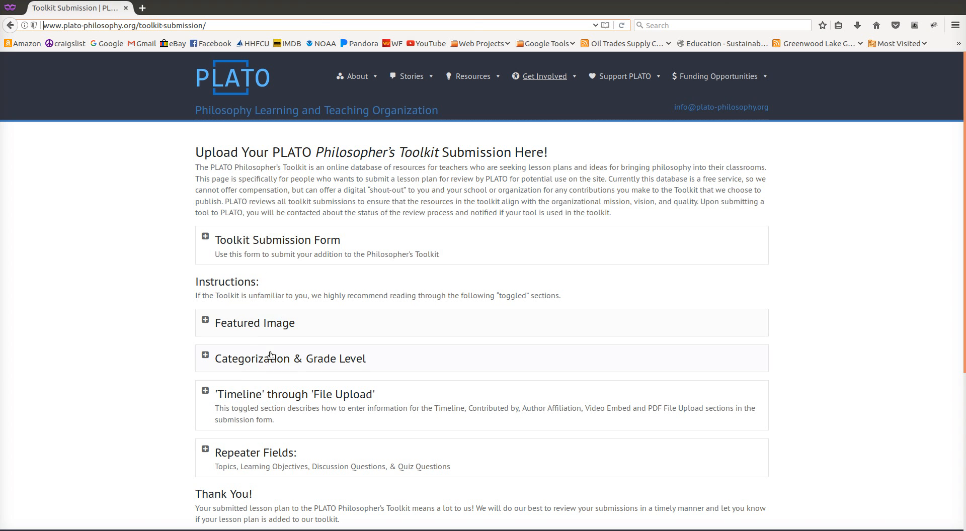
pyautogui.moveTo(197, 282); pyautogui.dragTo(292, 349)
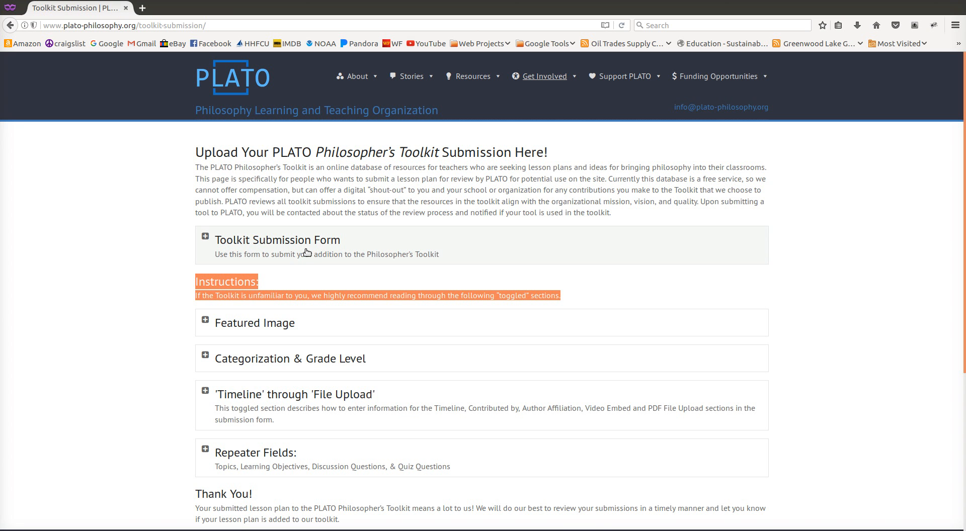
pyautogui.click(307, 252)
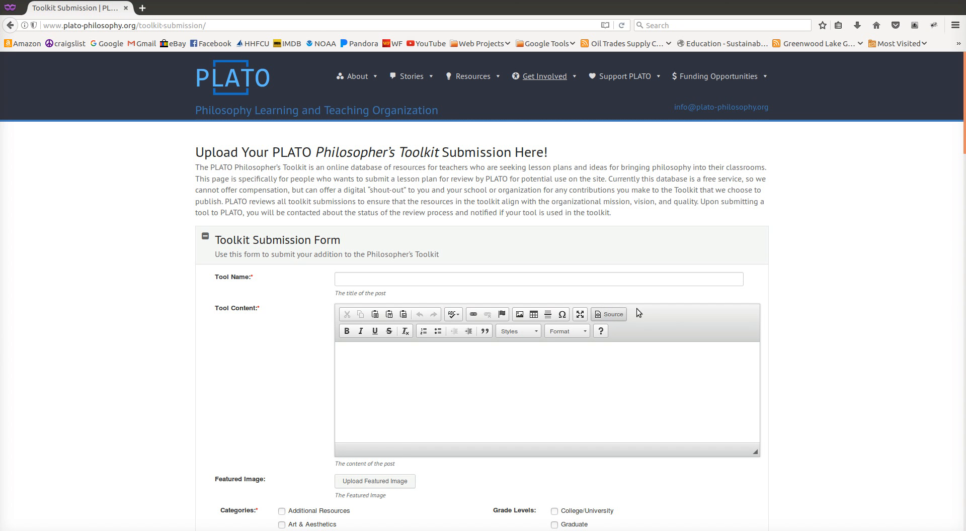
pyautogui.scroll(-5, 395, 449)
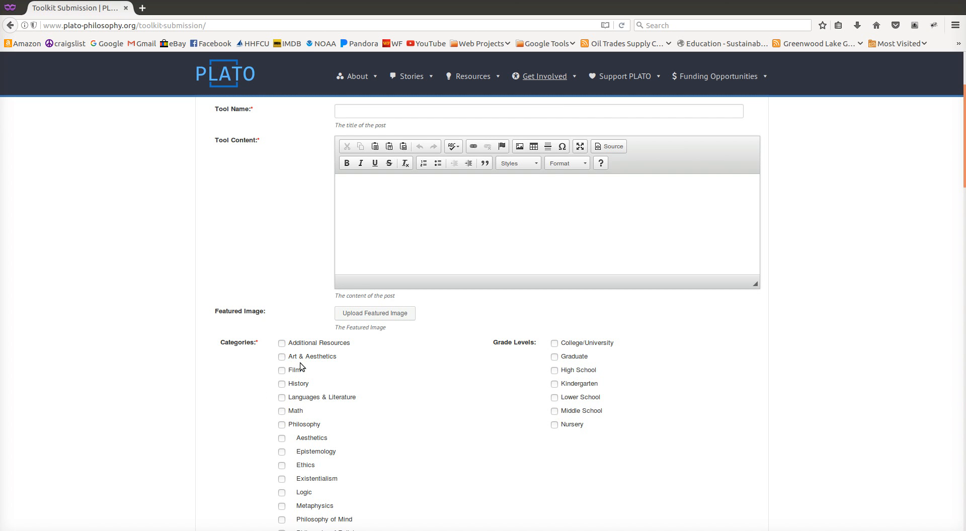
pyautogui.scroll(-3, 310, 352)
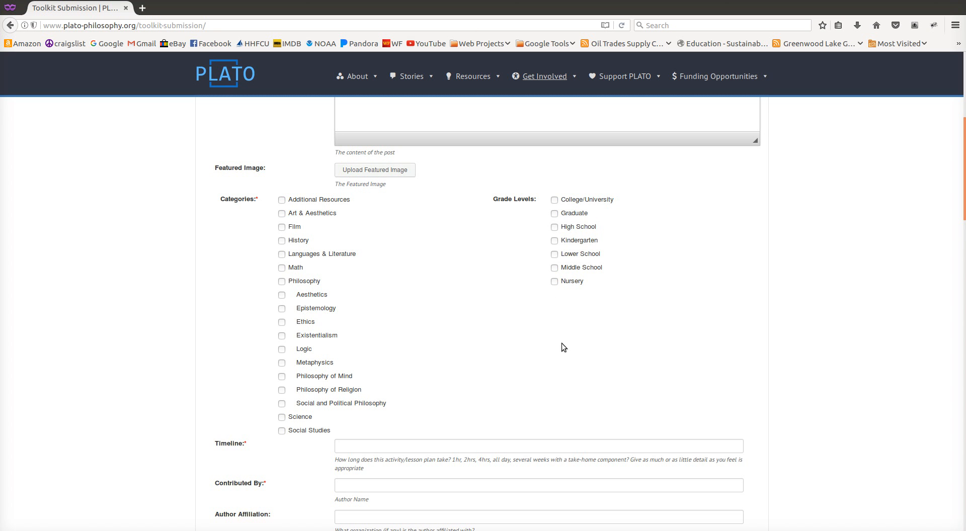
pyautogui.scroll(-4, 523, 353)
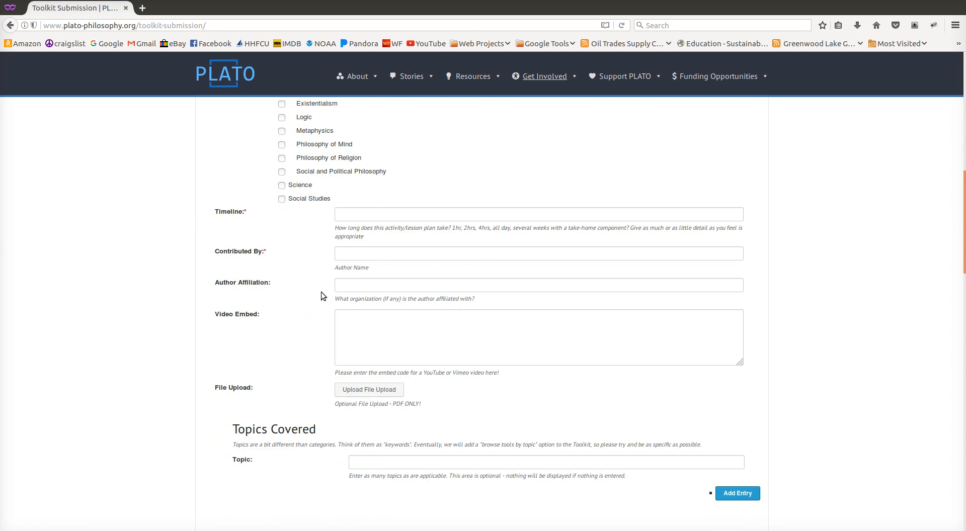
pyautogui.scroll(-2, 321, 295)
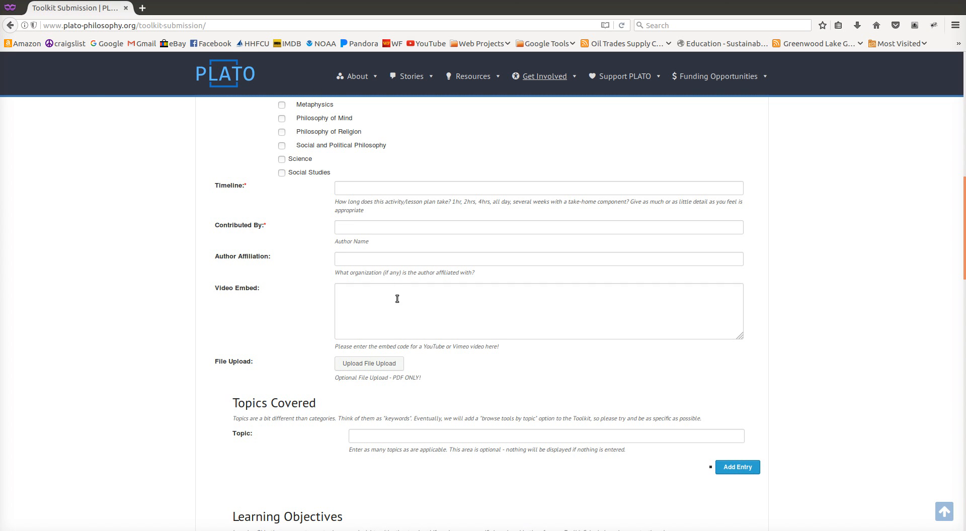
# Open YouTube in a new tab, open the trending video "Emma Watson Plays With Kittens" and pause playback
pyautogui.click(358, 294)
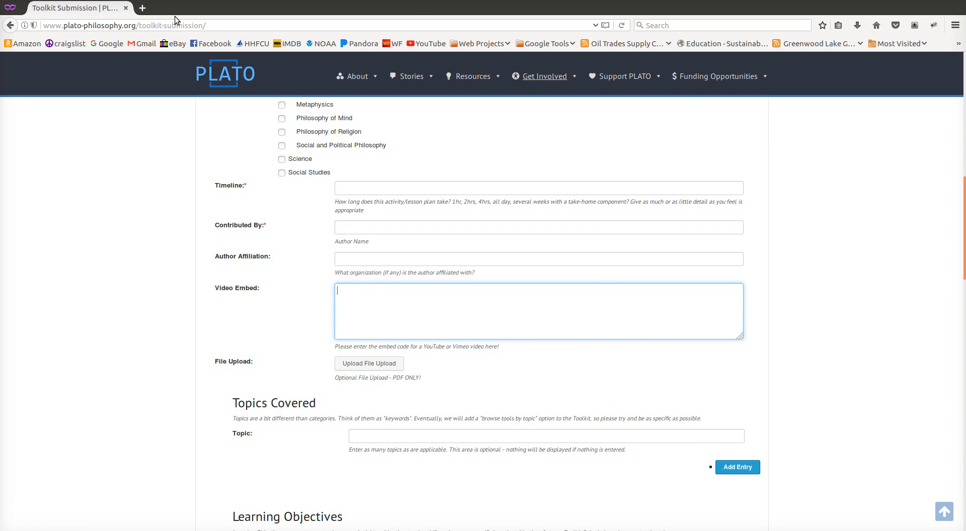
pyautogui.click(143, 7)
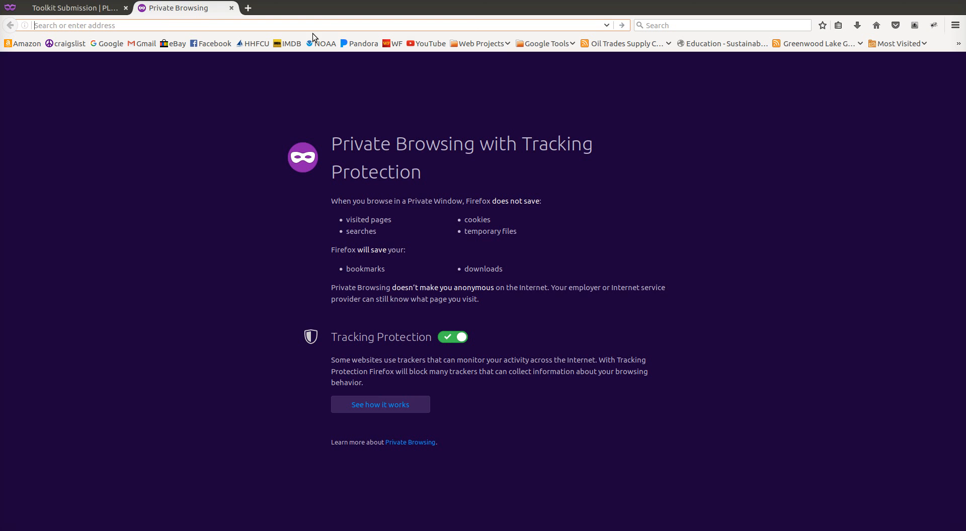
pyautogui.click(425, 44)
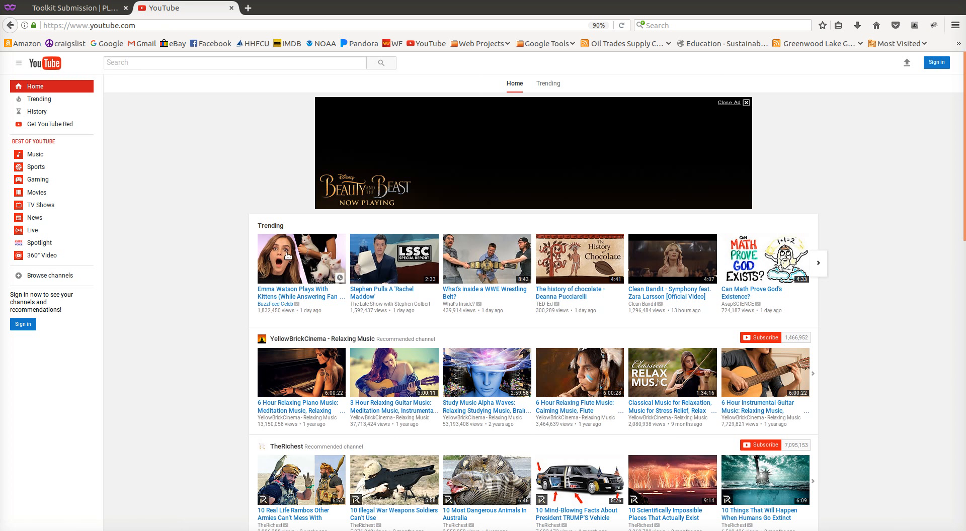
pyautogui.click(313, 297)
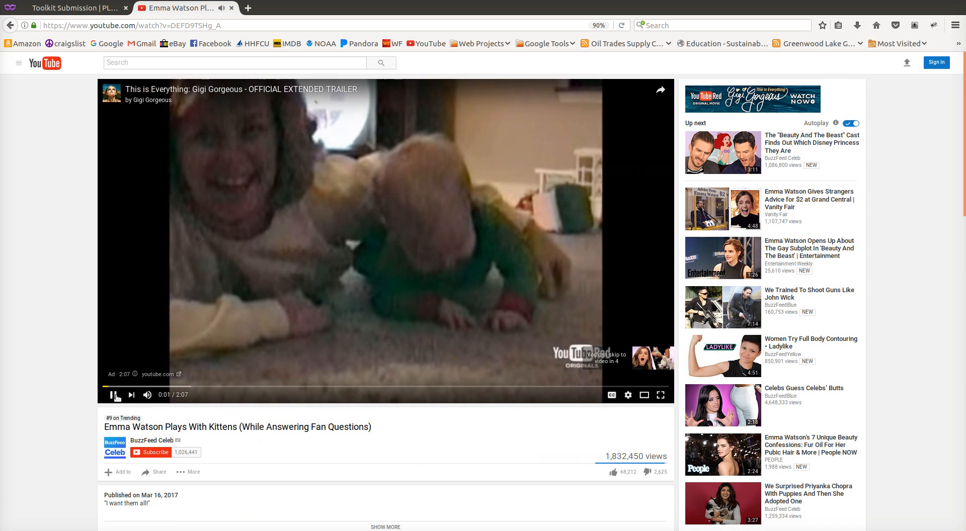
pyautogui.click(113, 395)
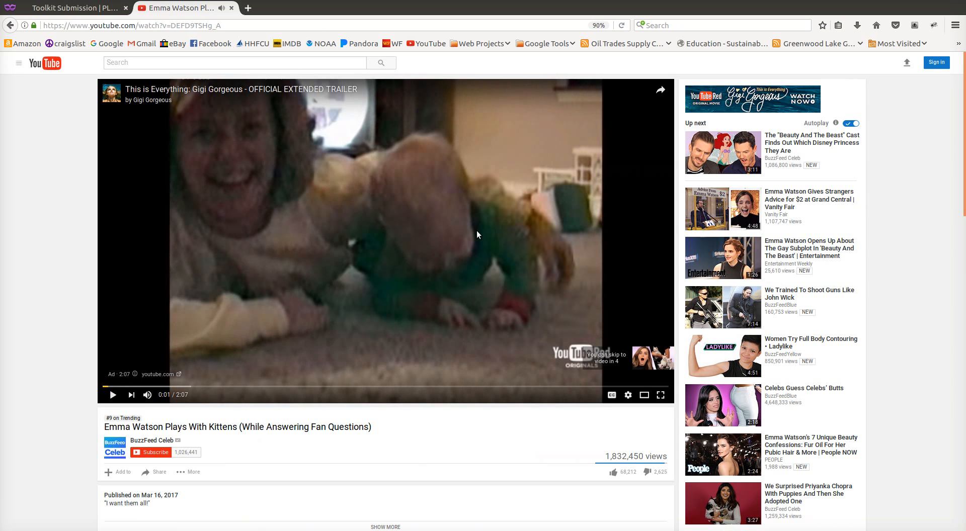
# Copy the video's iframe embed code from its sharing options
pyautogui.scroll(-3, 401, 328)
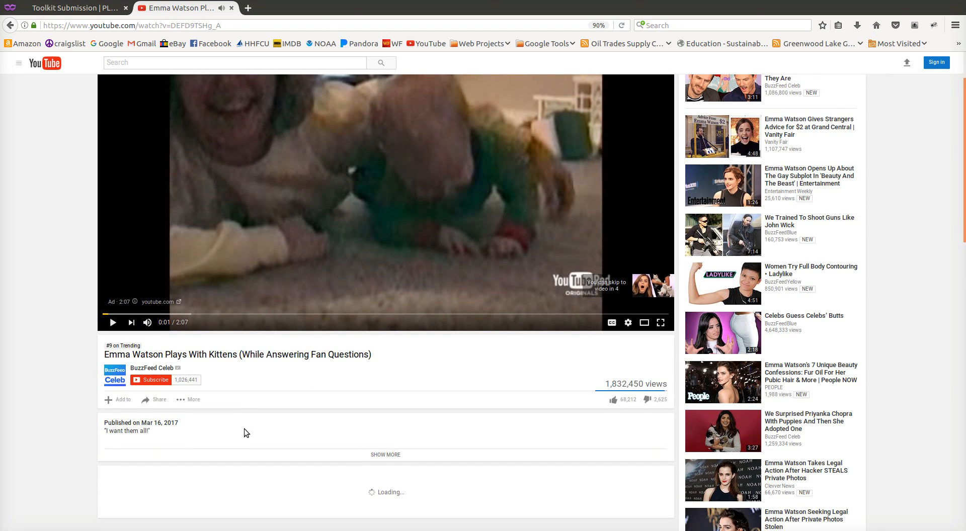
pyautogui.click(157, 404)
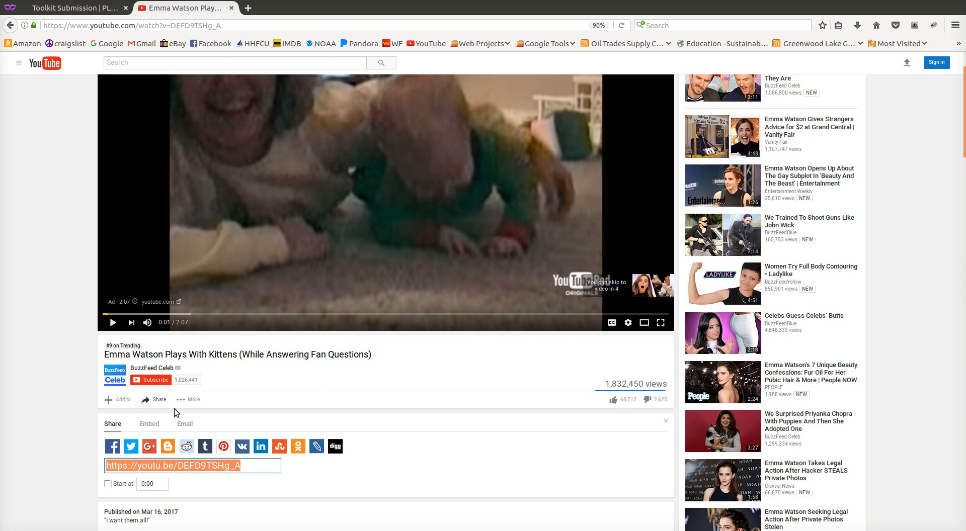
pyautogui.click(148, 425)
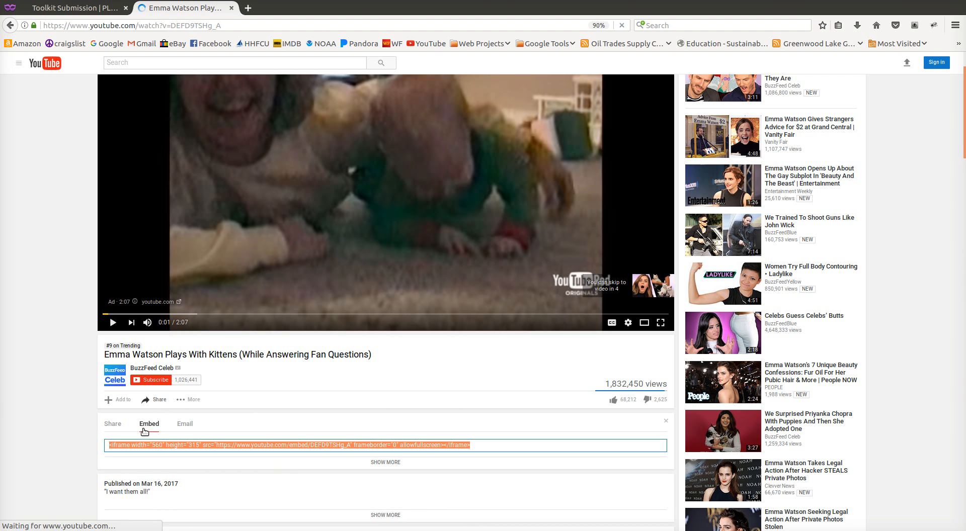
pyautogui.rightClick(228, 449)
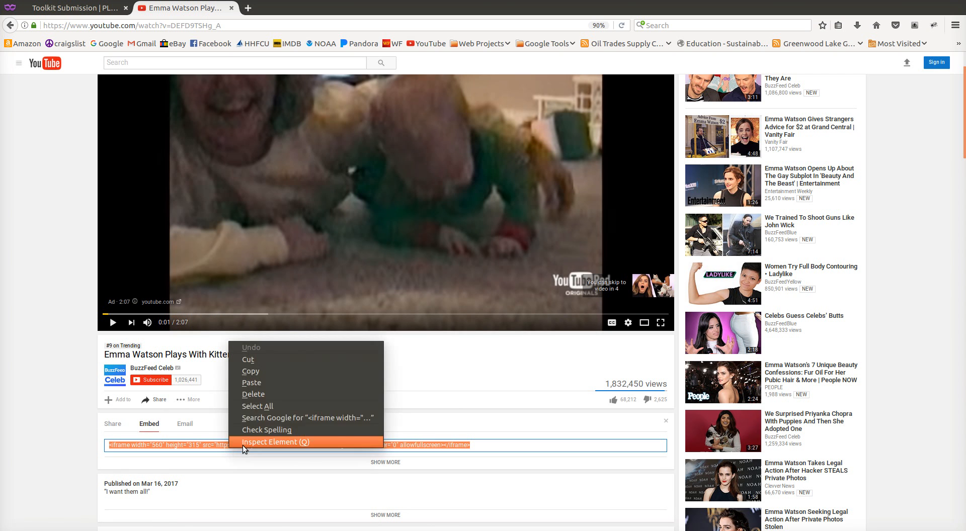
pyautogui.click(252, 373)
# Return to the toolkit submission form and paste the copied iframe code into the Video Embed field
pyautogui.click(76, 7)
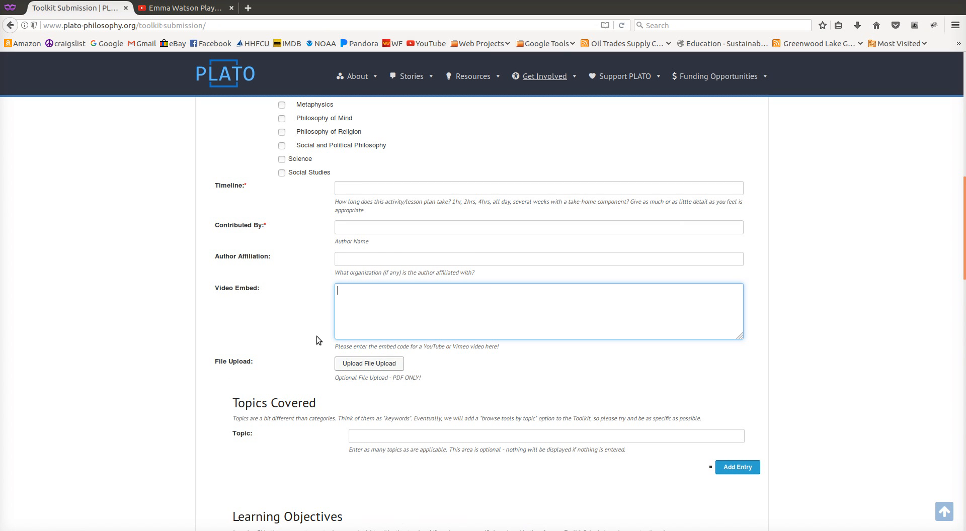
pyautogui.rightClick(363, 297)
pyautogui.click(403, 342)
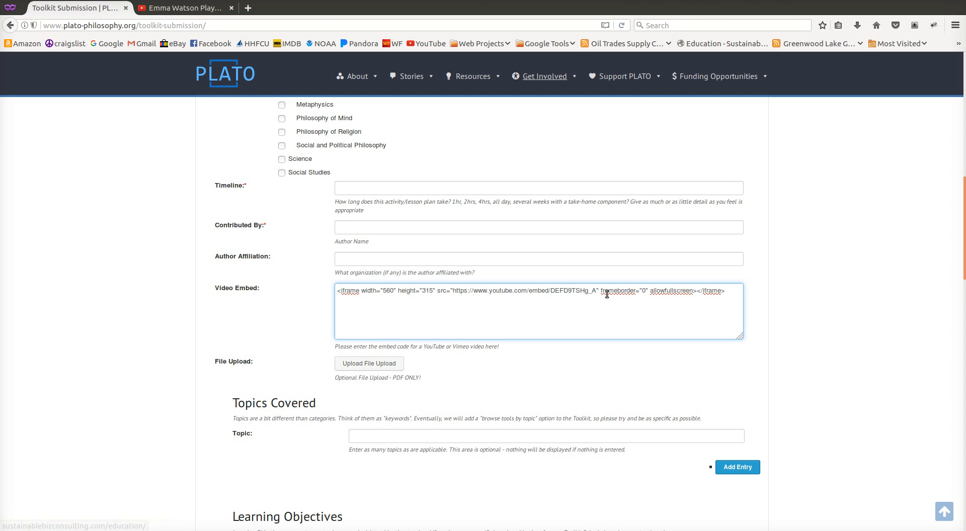
# Enter "metaphysical philosophy" as the topic under Topics Covered
pyautogui.scroll(3, 632, 309)
pyautogui.scroll(6, 467, 165)
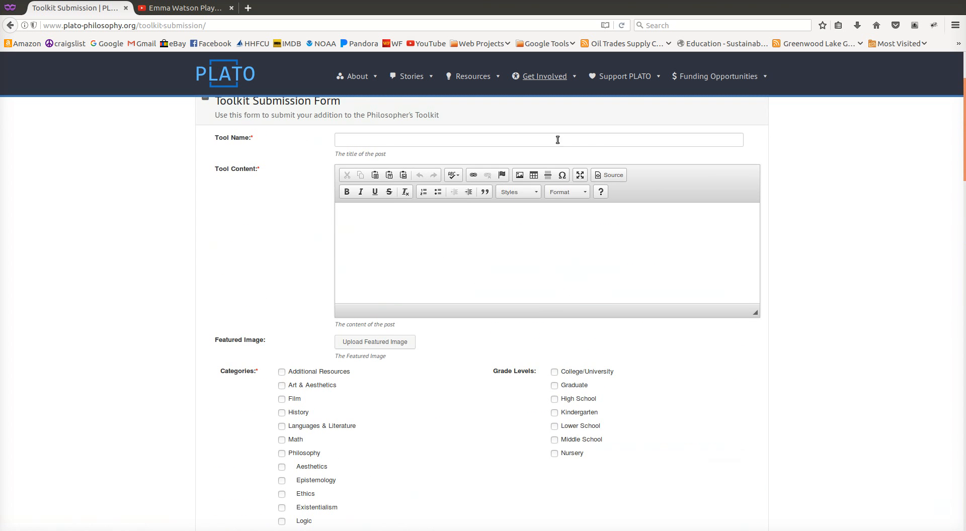
pyautogui.scroll(-3, 605, 303)
pyautogui.scroll(-7, 518, 371)
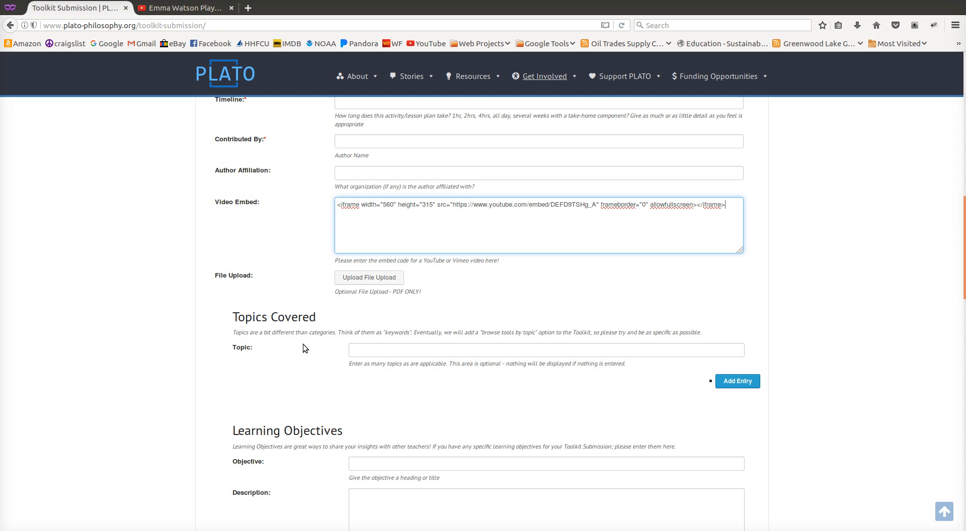
pyautogui.scroll(-5, 353, 417)
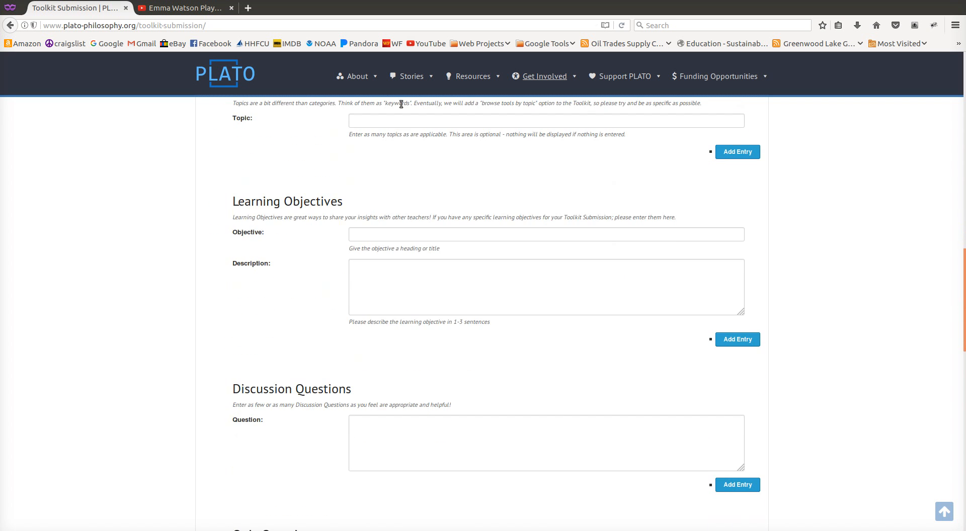
pyautogui.scroll(2, 182, 280)
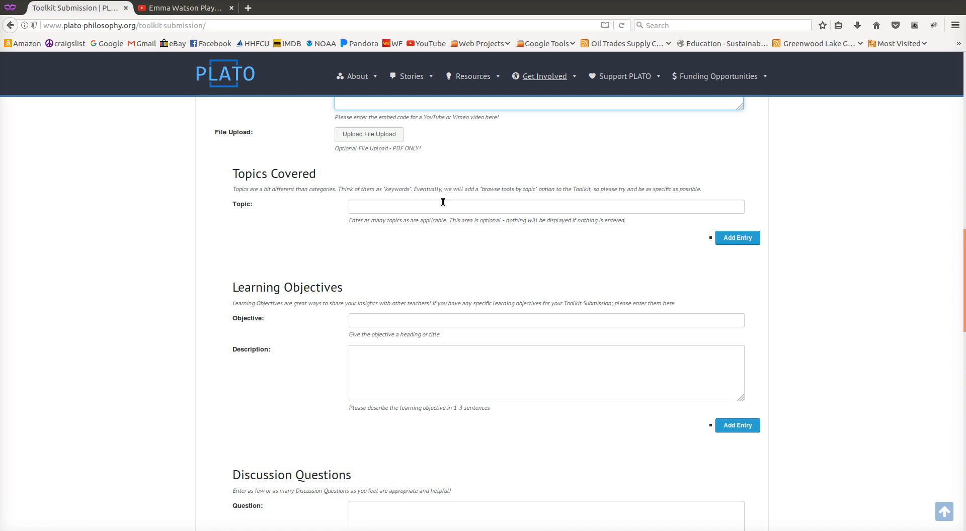
pyautogui.click(386, 207)
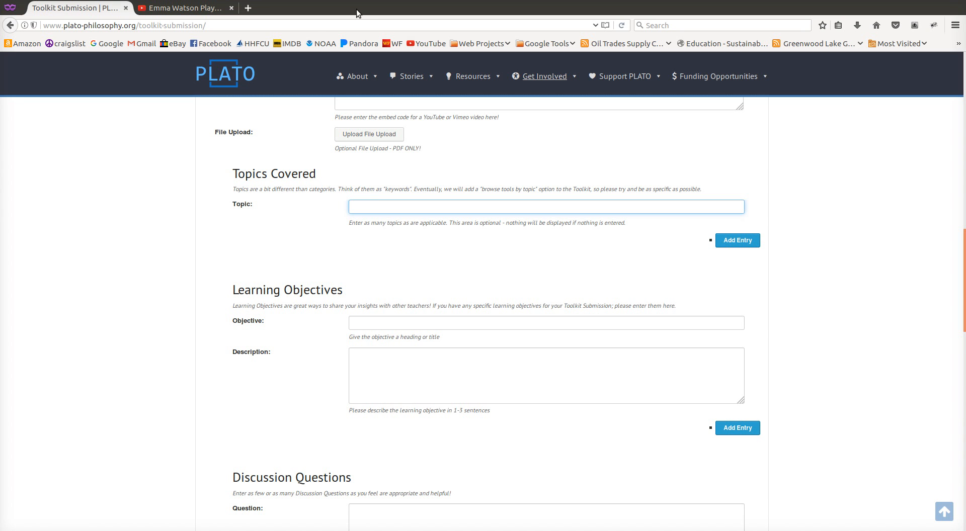
pyautogui.write('metaphysical philosophy')
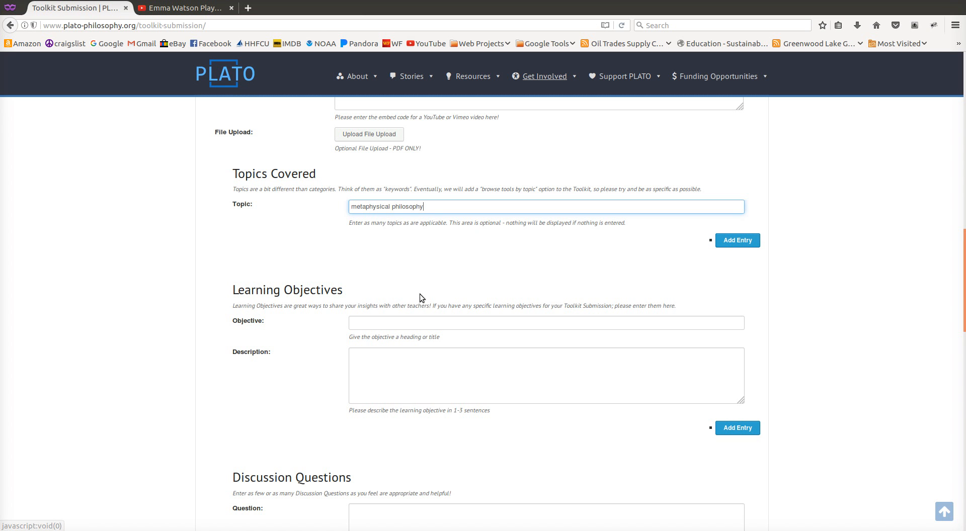
# Examine the Objective and Description fields under Learning Objectives and the Question field under Discussion Questions
pyautogui.scroll(-5, 738, 248)
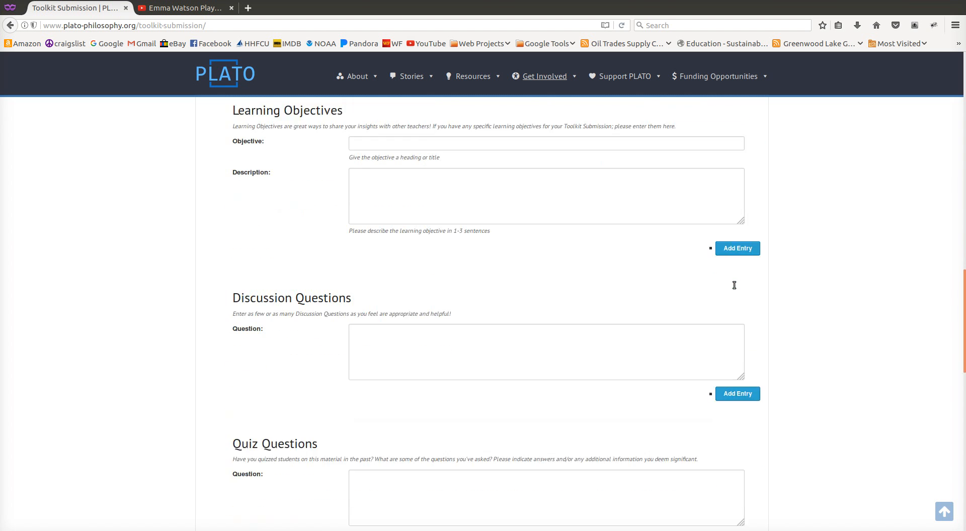
pyautogui.scroll(3, 737, 351)
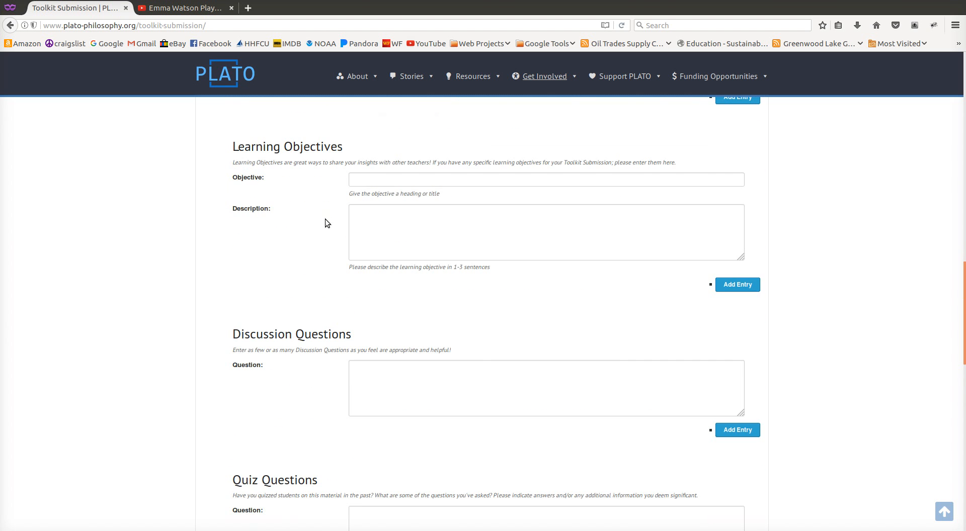
pyautogui.scroll(1, 252, 213)
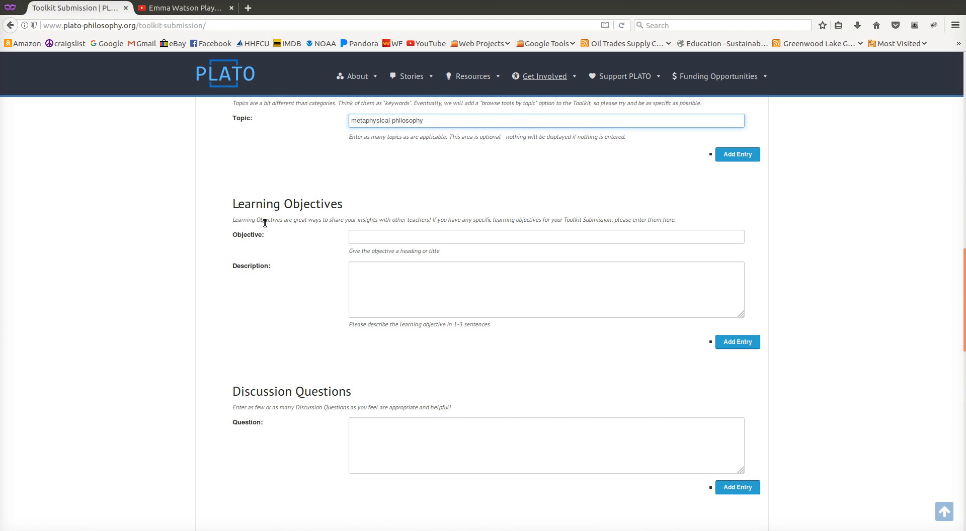
pyautogui.click(385, 233)
pyautogui.click(403, 285)
pyautogui.scroll(-3, 347, 275)
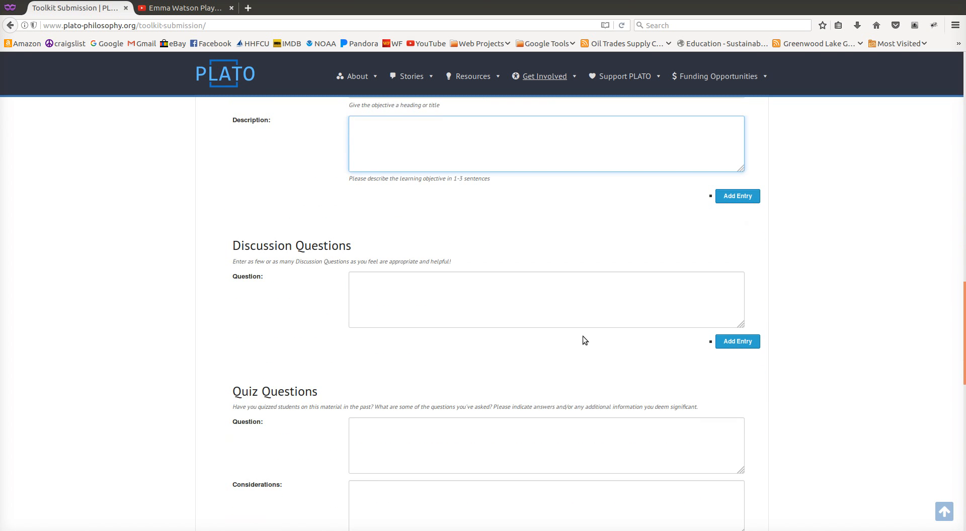
pyautogui.click(464, 305)
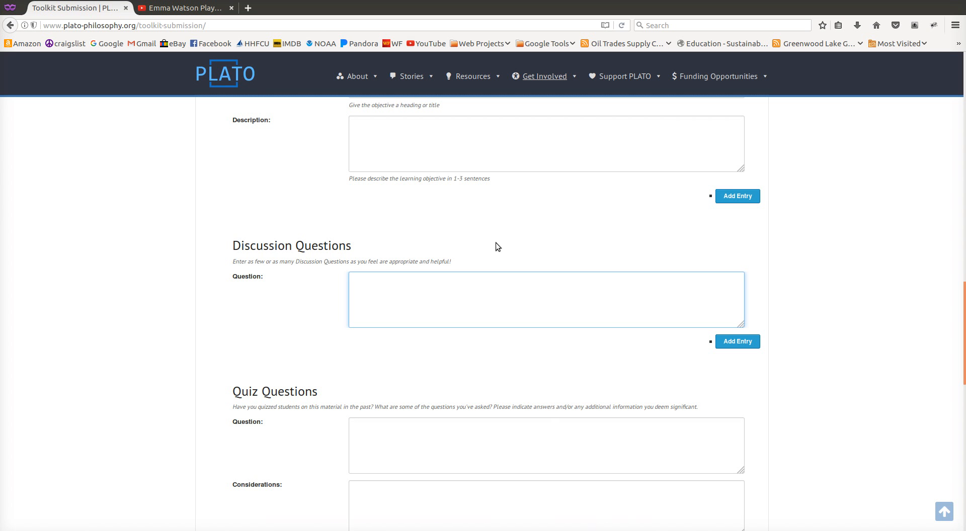
# Examine the Question, Considerations and Answer fields in the Quiz Questions section
pyautogui.scroll(-3, 478, 194)
pyautogui.scroll(-2, 268, 323)
pyautogui.scroll(2, 318, 186)
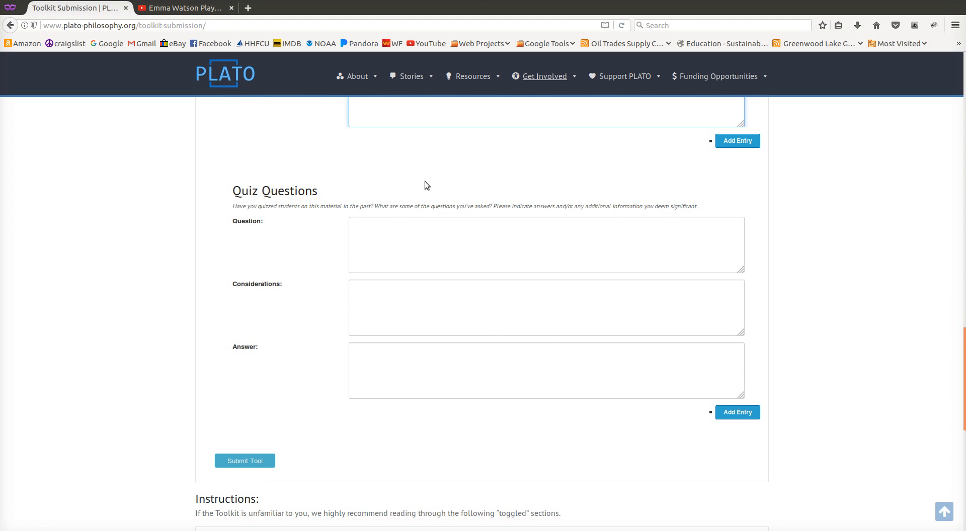
pyautogui.click(364, 228)
pyautogui.click(373, 298)
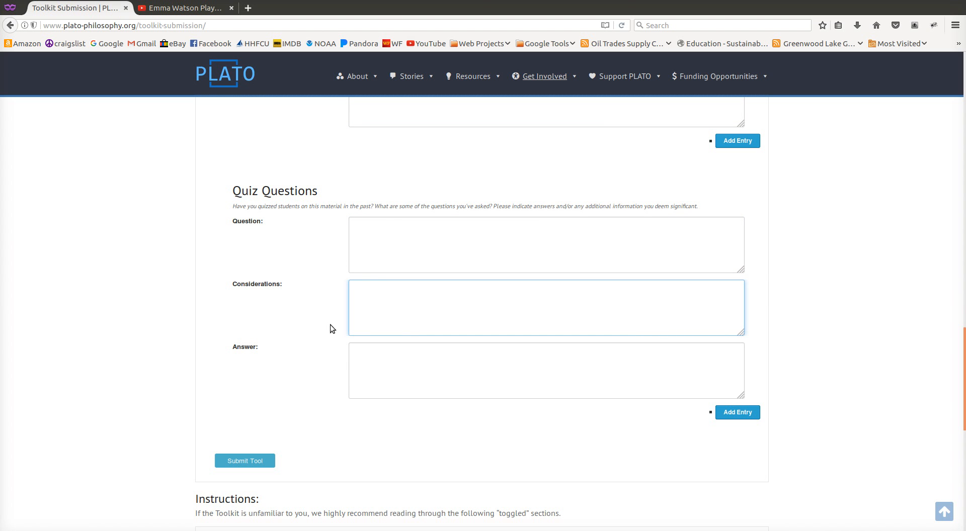
pyautogui.click(367, 357)
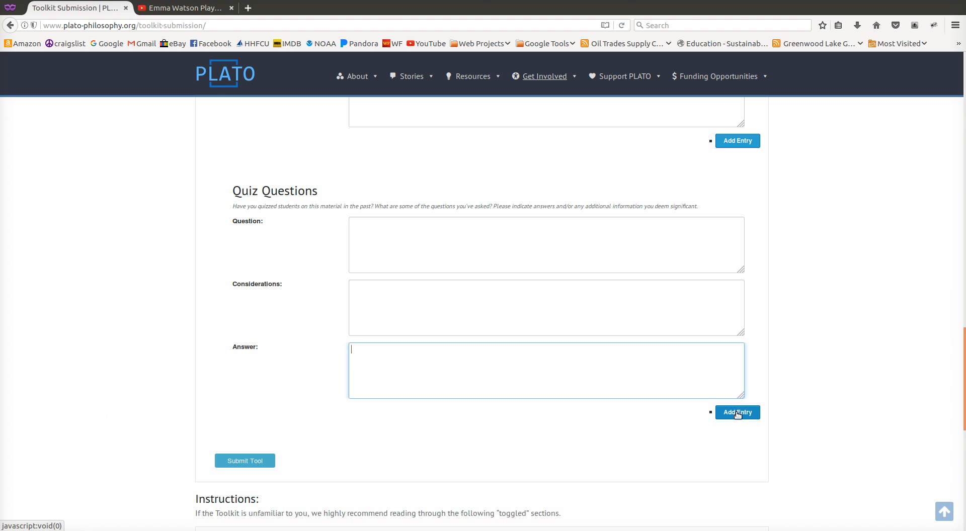
# Review the repeatable sections and the Submit Tool option, then look back over the whole form up to Tool Name
pyautogui.scroll(5, 744, 225)
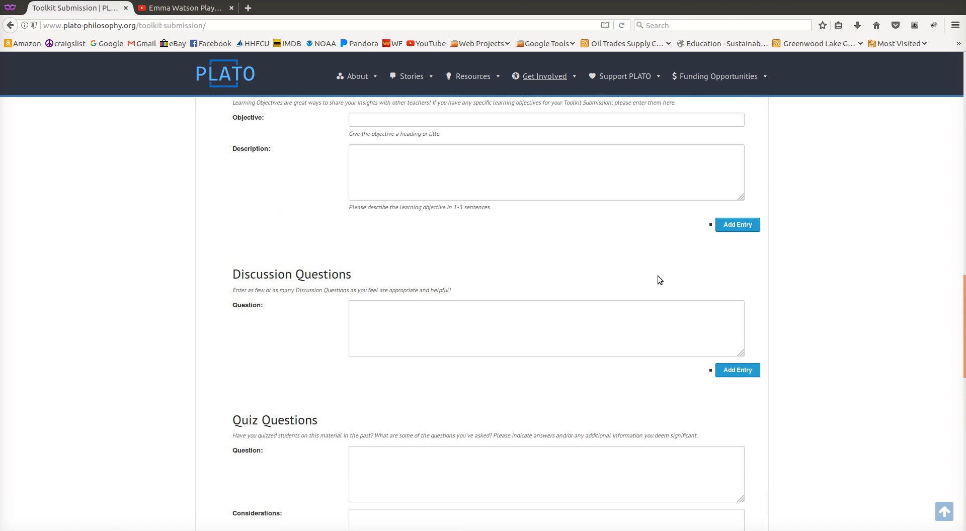
pyautogui.scroll(1, 721, 184)
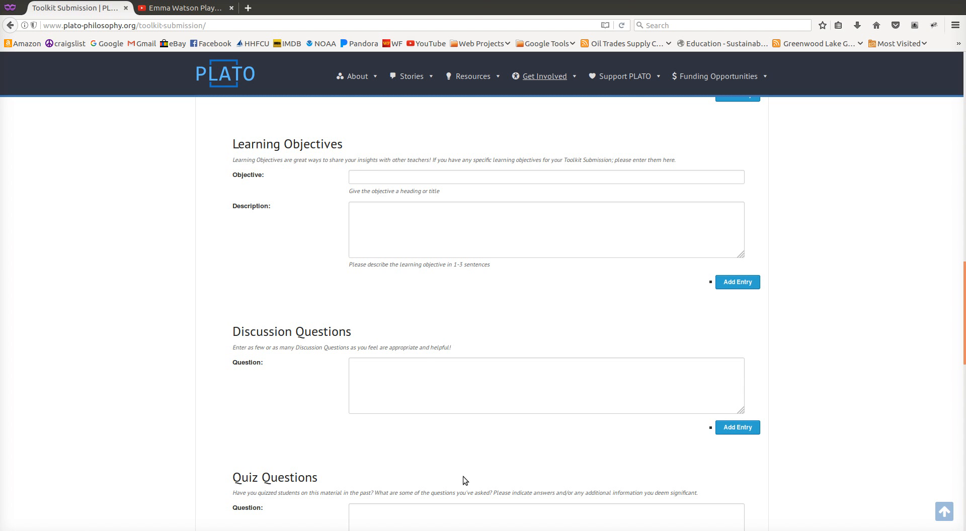
pyautogui.scroll(-3, 380, 314)
pyautogui.scroll(-2, 302, 292)
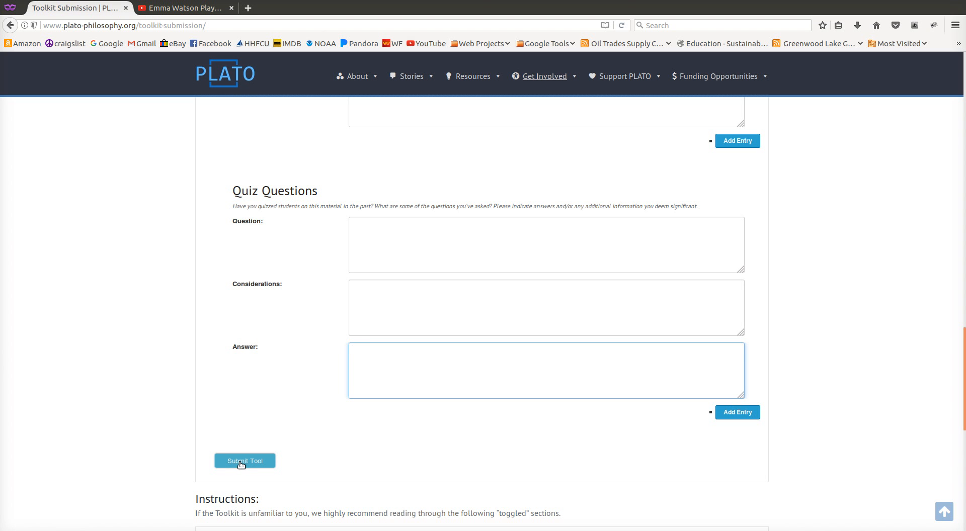
pyautogui.scroll(15, 453, 338)
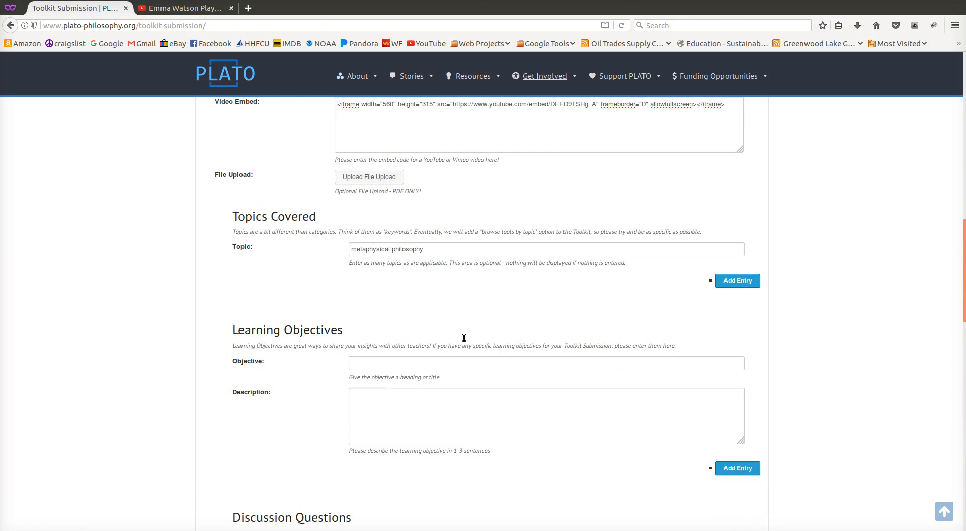
pyautogui.scroll(12, 473, 341)
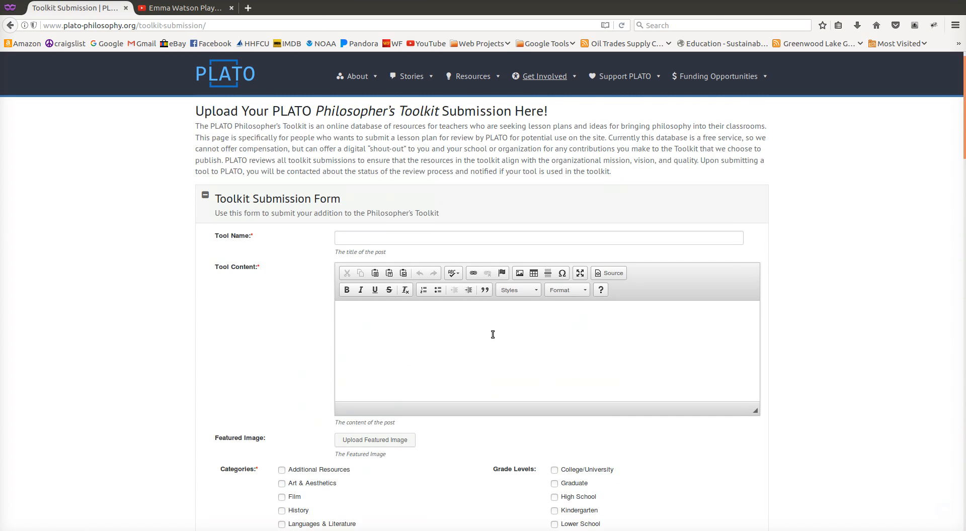